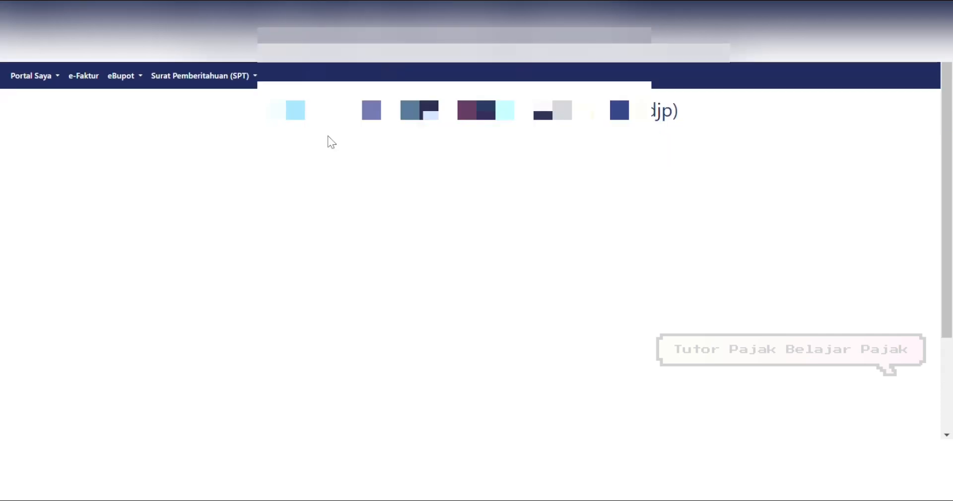
Step: Go to eBupot > BPPU to show the 2025 not-issued slip list
click(139, 60)
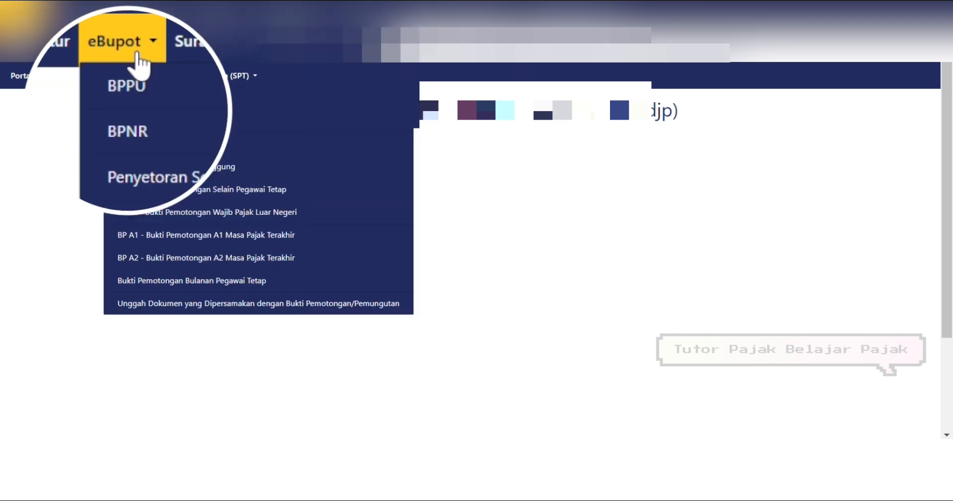
click(134, 97)
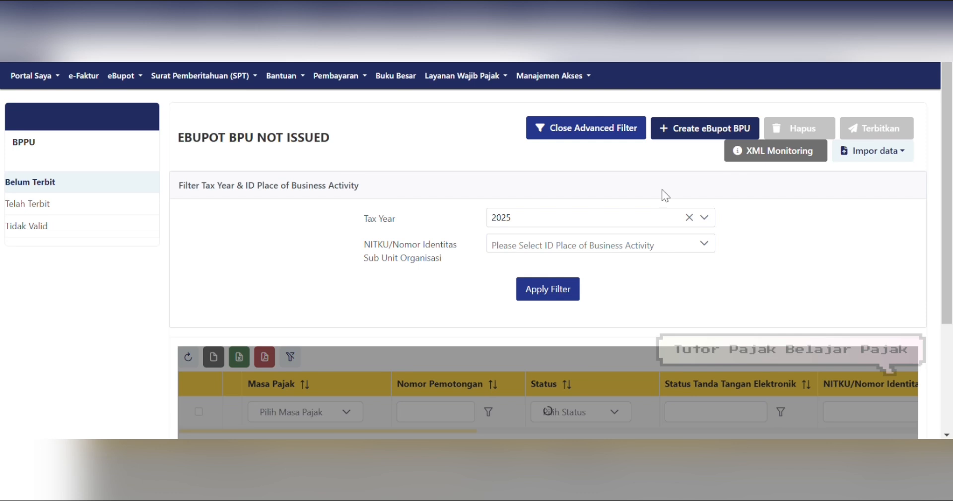
scroll(949, 243, down, 2)
drag(950, 243, 951, 171)
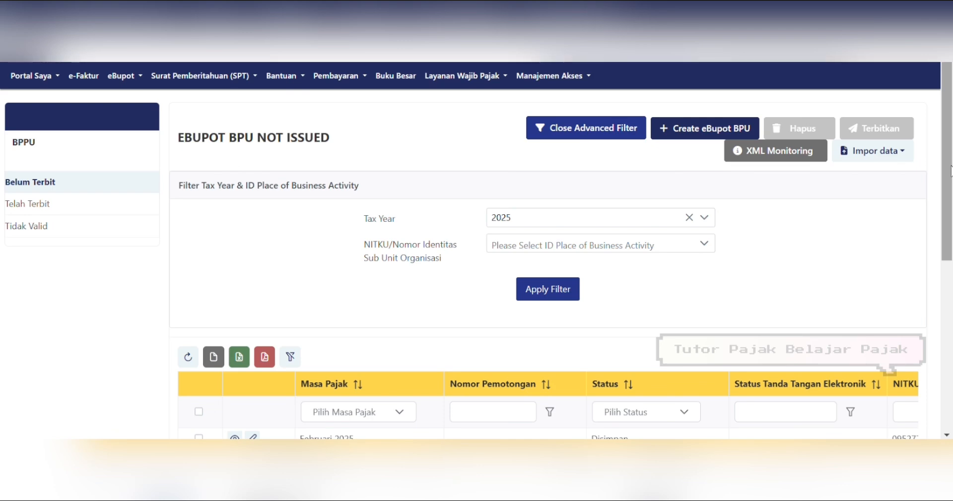
Step: Create a new eBupot BPU slip with Masa Pajak Februari 2025, correcting an initial Januari pick
click(719, 130)
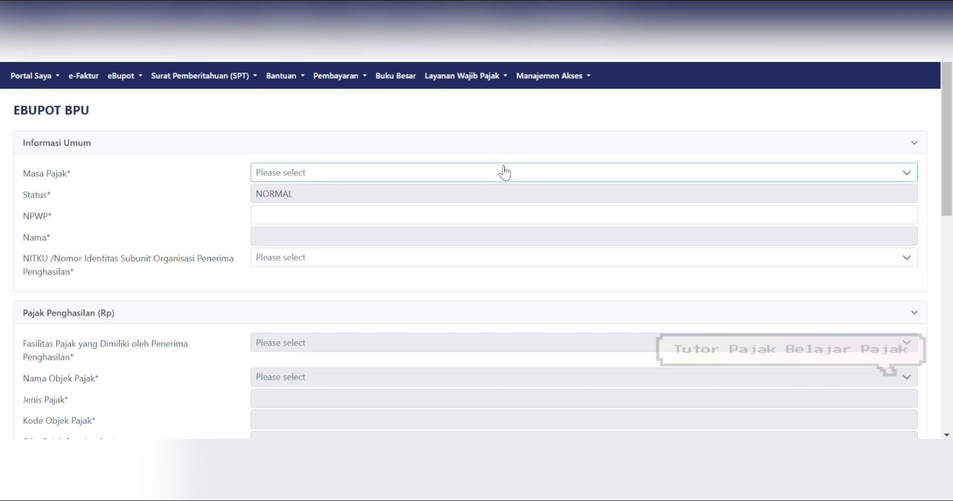
click(821, 214)
click(409, 174)
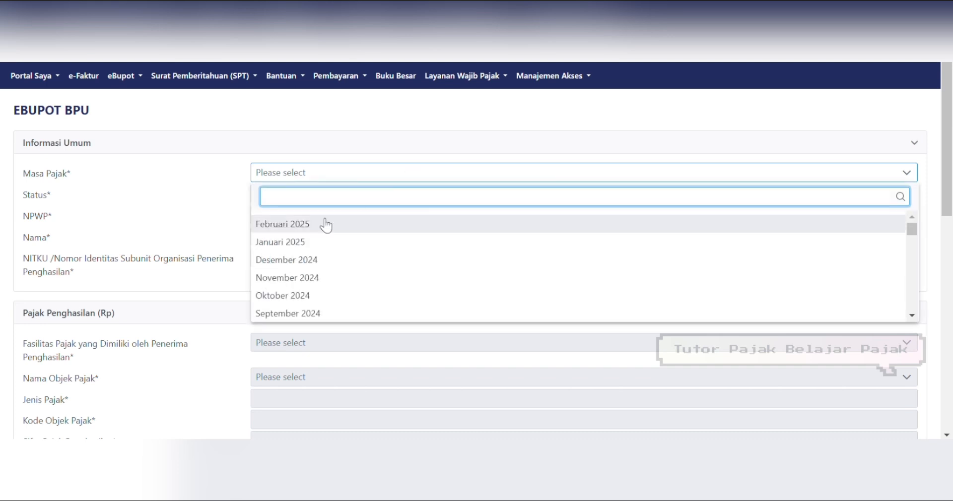
click(298, 243)
click(319, 223)
click(336, 178)
click(309, 223)
click(300, 221)
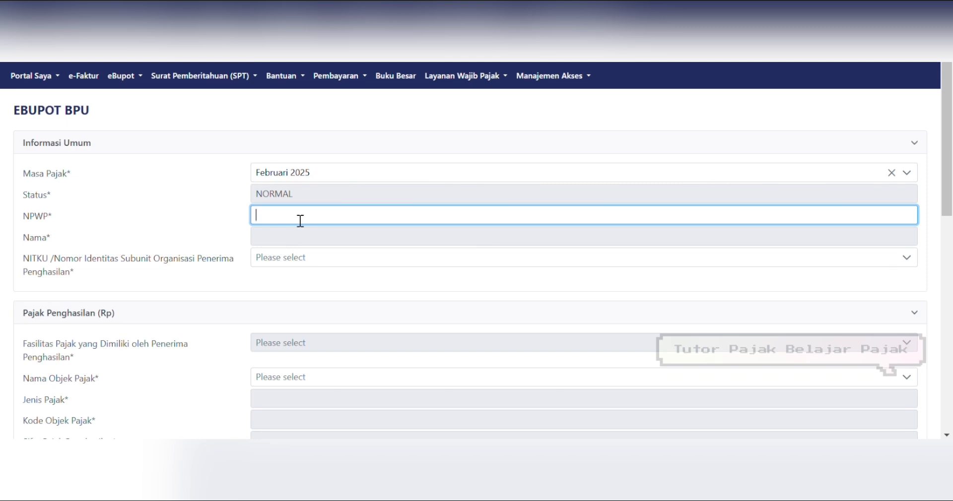
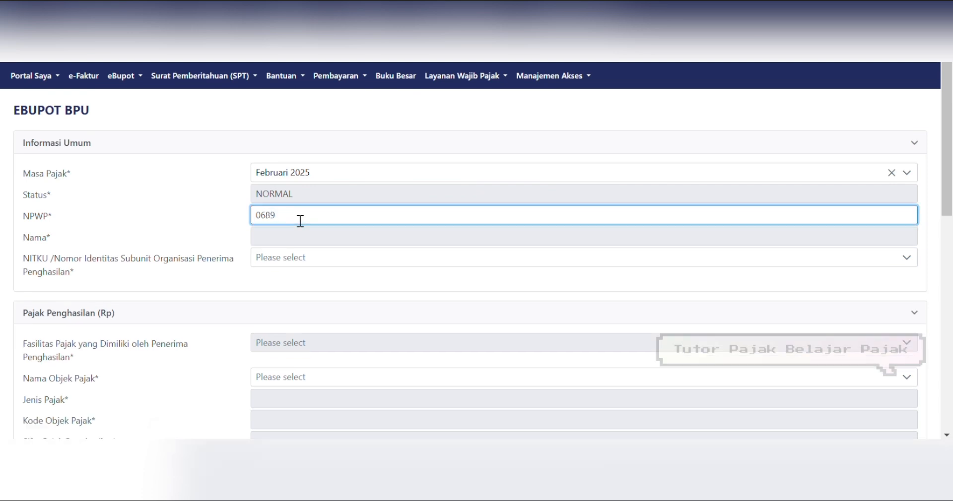
Step: Enter the recipient's NPWP, dismissing the unregistered-TIN dialog and retyping it so the name auto-fills
click(261, 226)
text(0)
key(Tab)
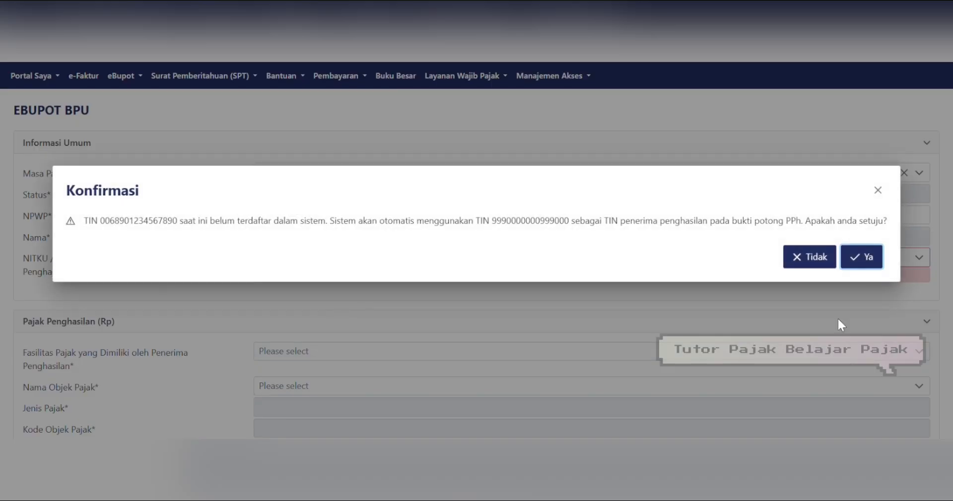
click(884, 193)
click(338, 221)
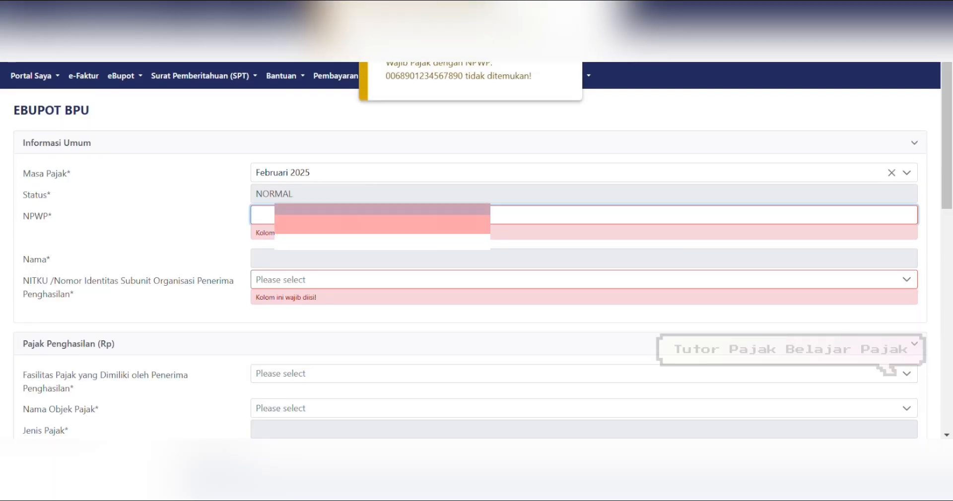
text(7309)
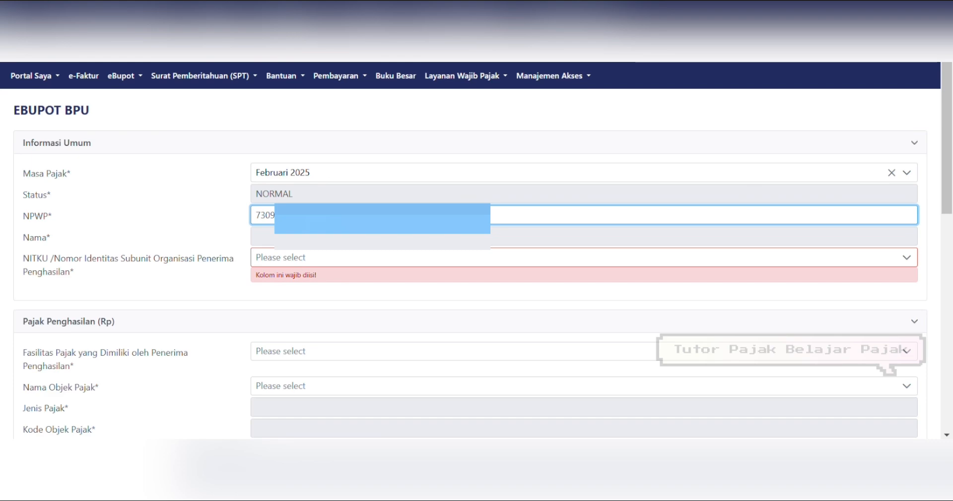
key(Tab)
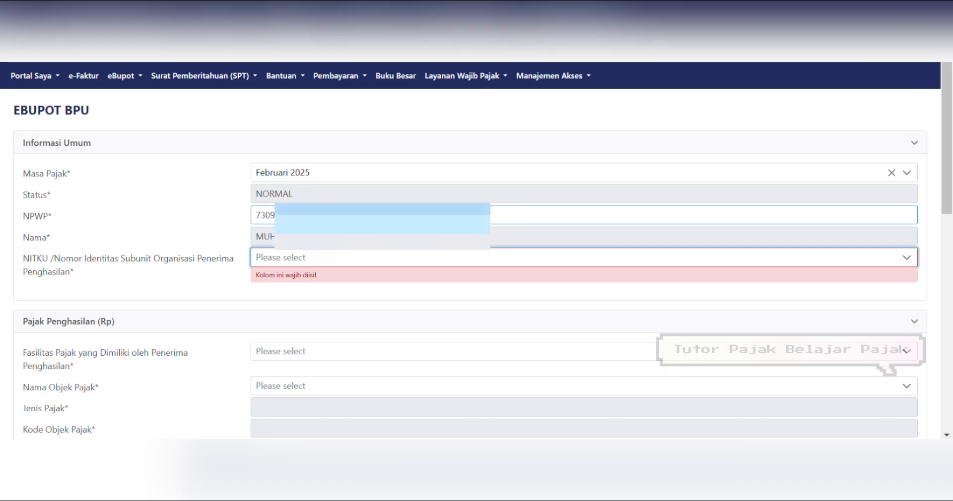
Step: Select the recipient's NITKU from its dropdown
drag(949, 205, 951, 234)
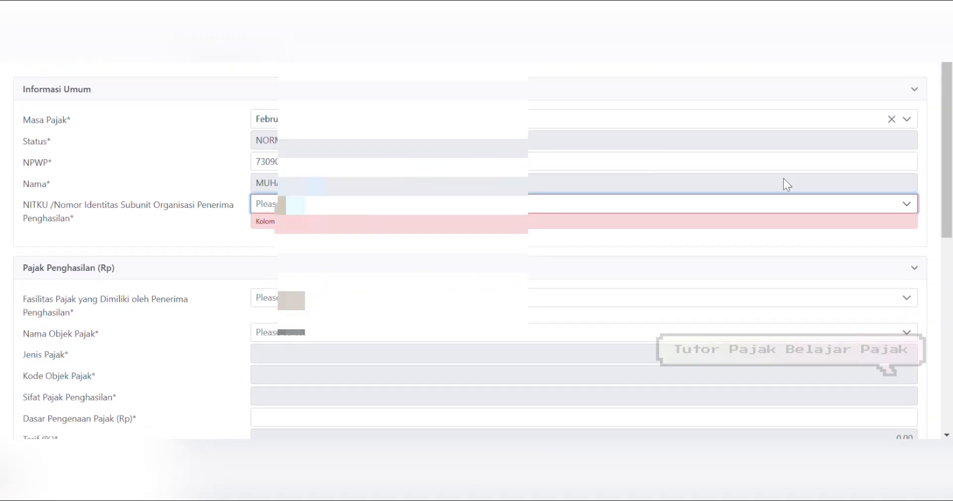
click(762, 204)
click(531, 255)
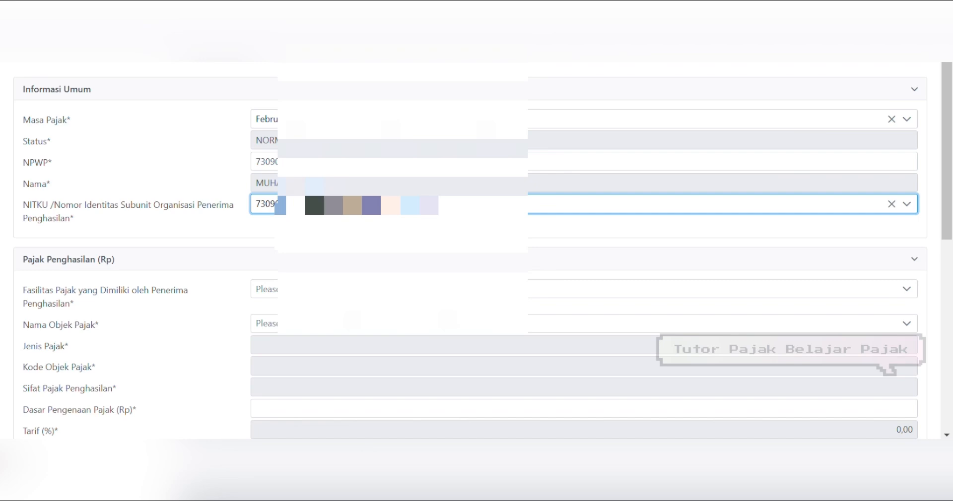
drag(951, 226, 950, 256)
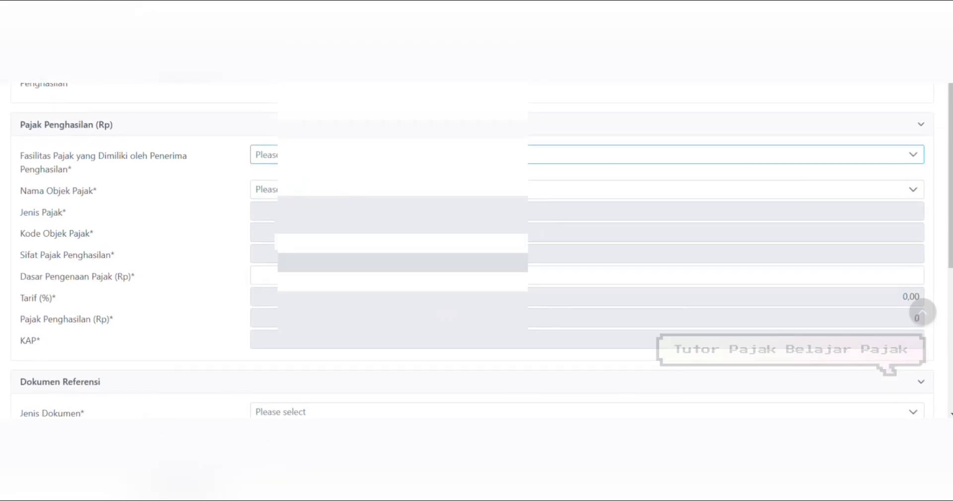
Step: Set facility Tanpa Fasilitas and tax object Pemungutan oleh Bendaharawan, found by searching 'bend'
click(387, 155)
click(281, 243)
click(333, 193)
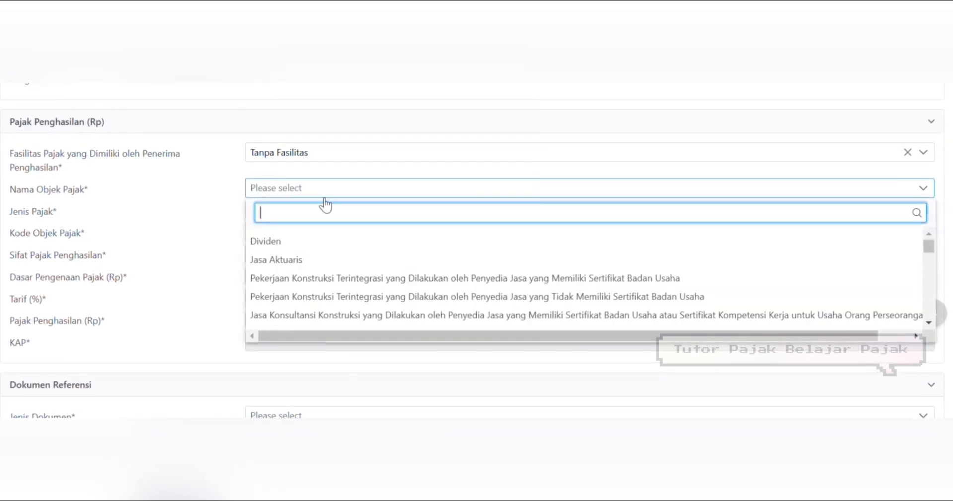
drag(934, 246, 944, 317)
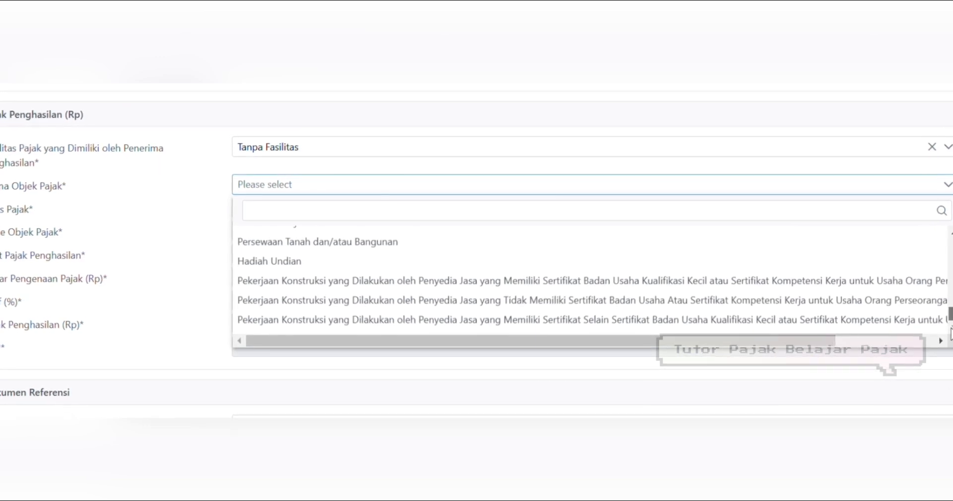
drag(951, 315, 951, 240)
click(355, 211)
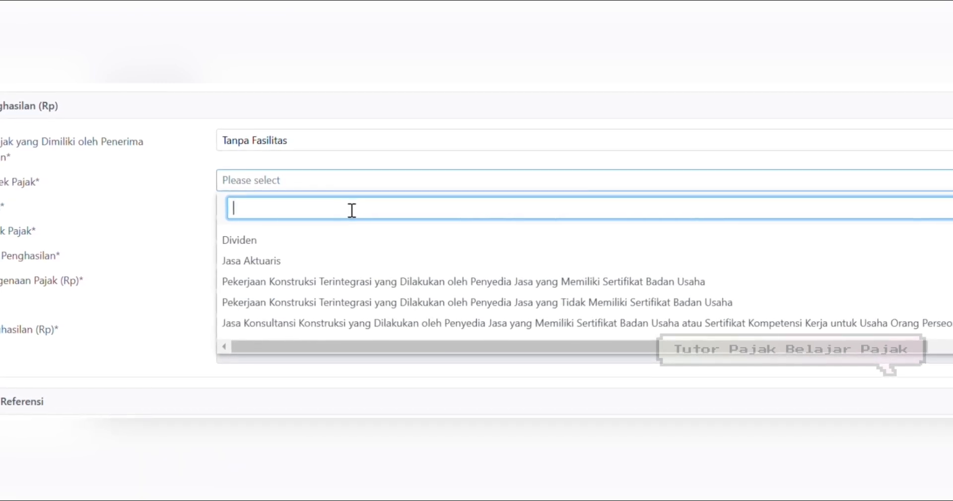
text(bend)
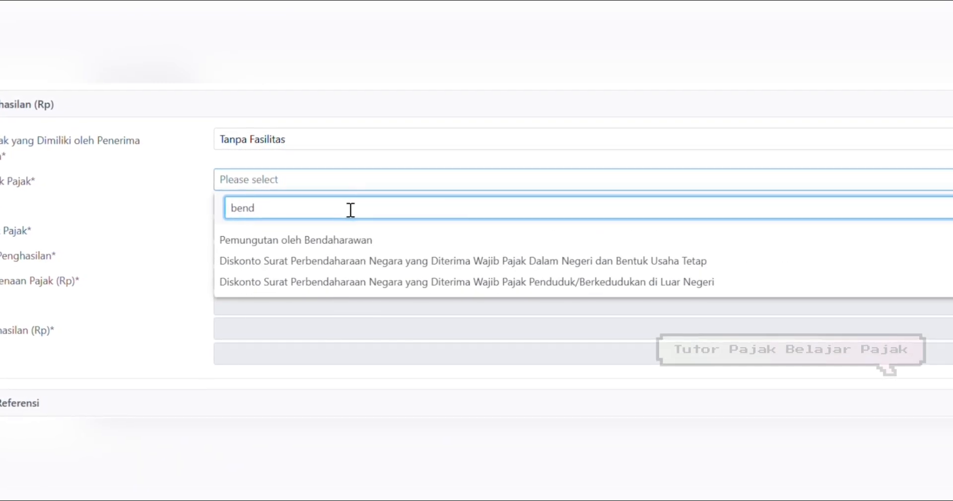
click(299, 241)
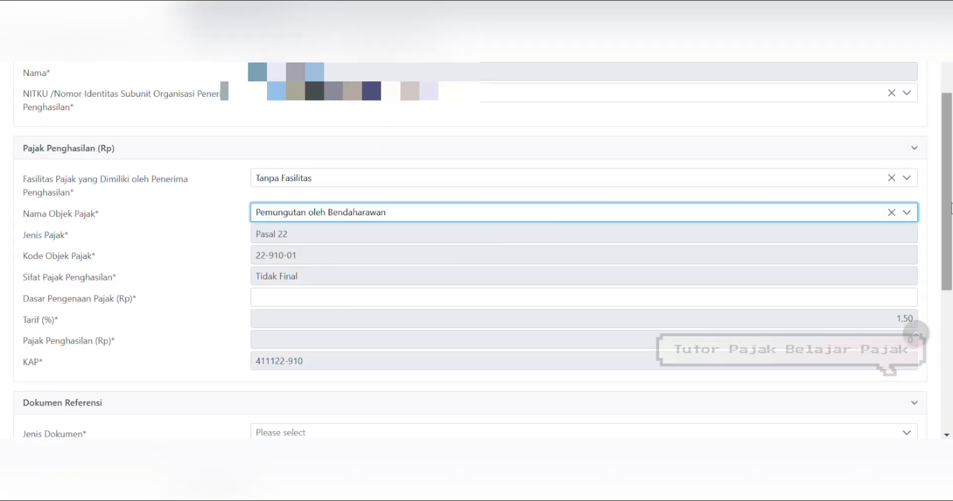
scroll(595, 249, down, 2)
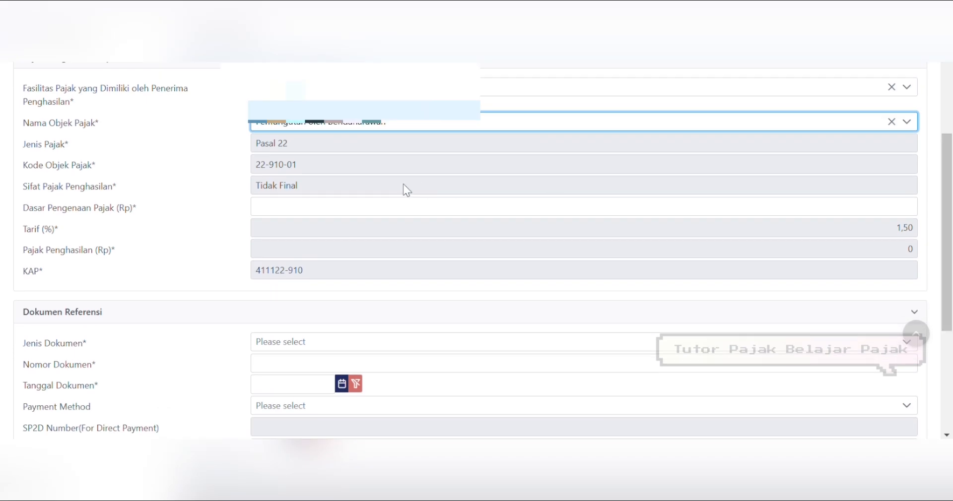
Step: Enter a tax base of 4.500.000, giving 67.500 tax at 1.50%
click(586, 212)
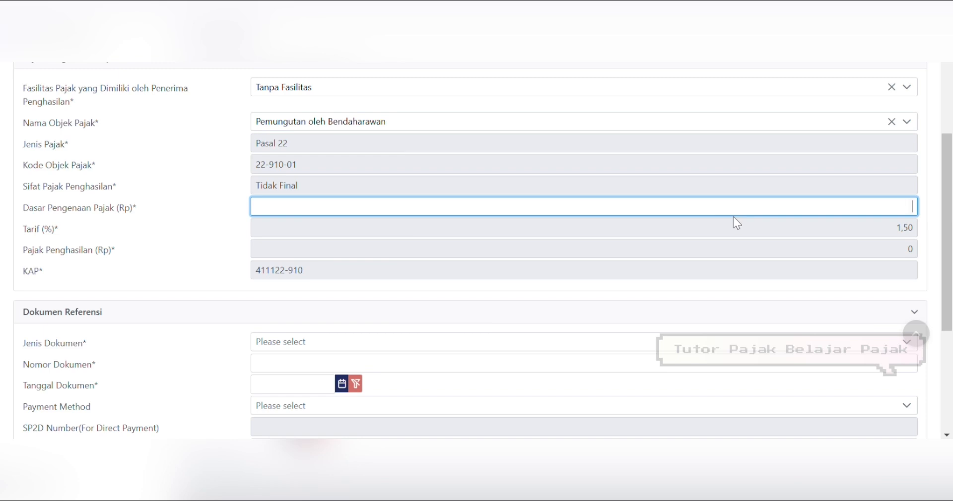
text(2)
key(BackSpace)
text(4.500.000)
key(Tab)
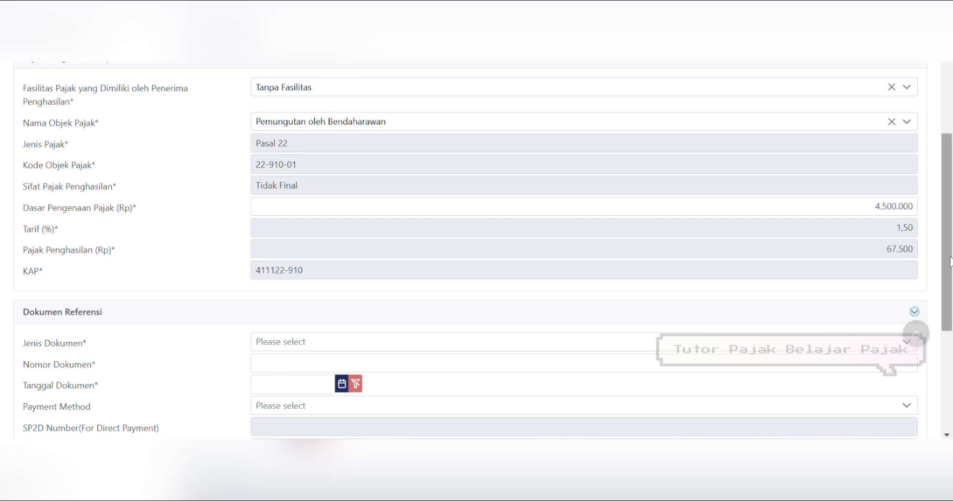
drag(946, 261, 950, 306)
Step: Set the reference document to Dokumen Lainnya, number 001, dated 13-02-2025
click(659, 249)
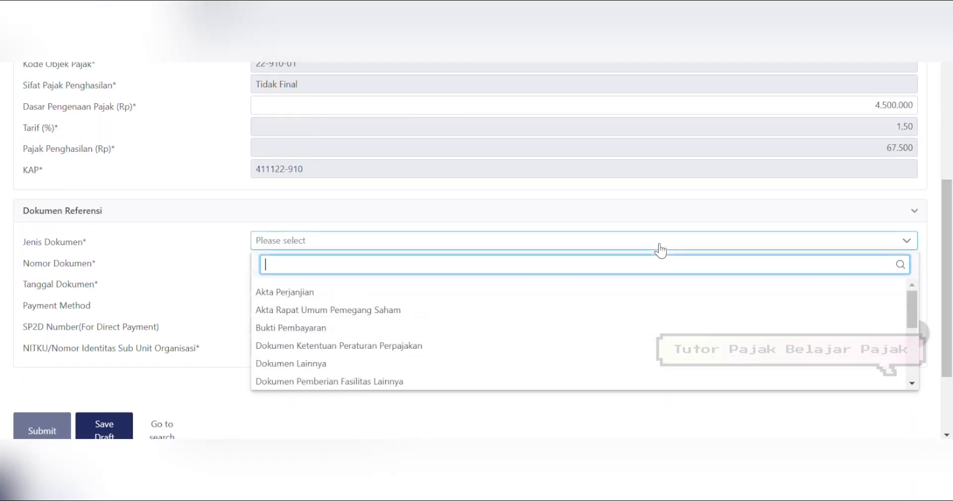
click(319, 363)
click(306, 270)
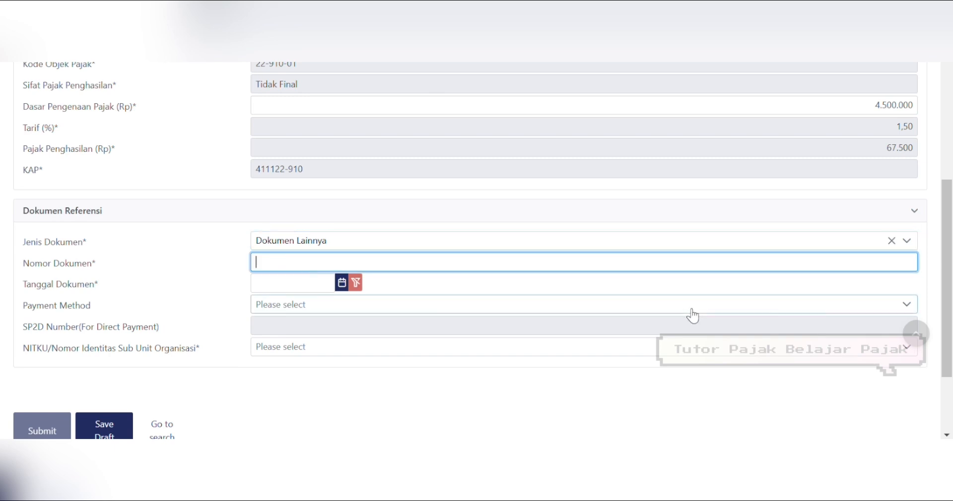
text(001)
key(Tab)
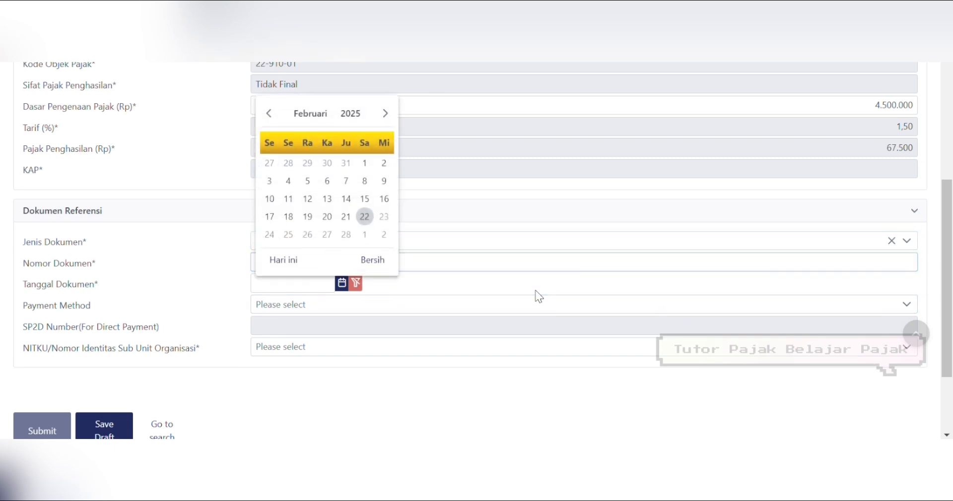
click(327, 200)
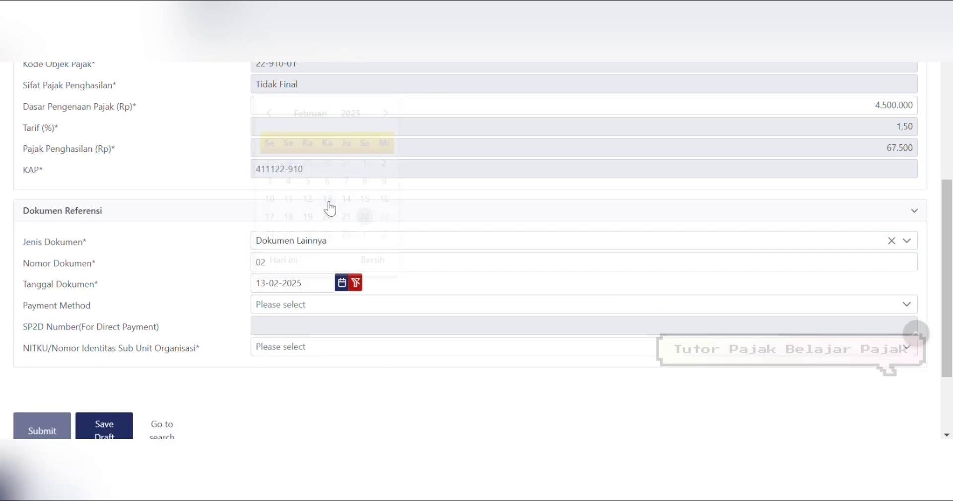
click(270, 312)
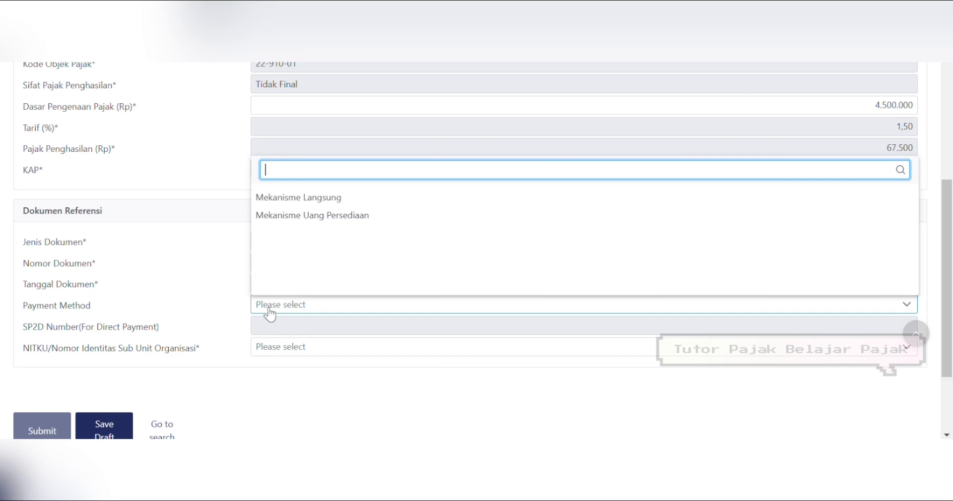
Step: Change the payment method from Mekanisme Langsung to Mekanisme Uang Persediaan
click(330, 201)
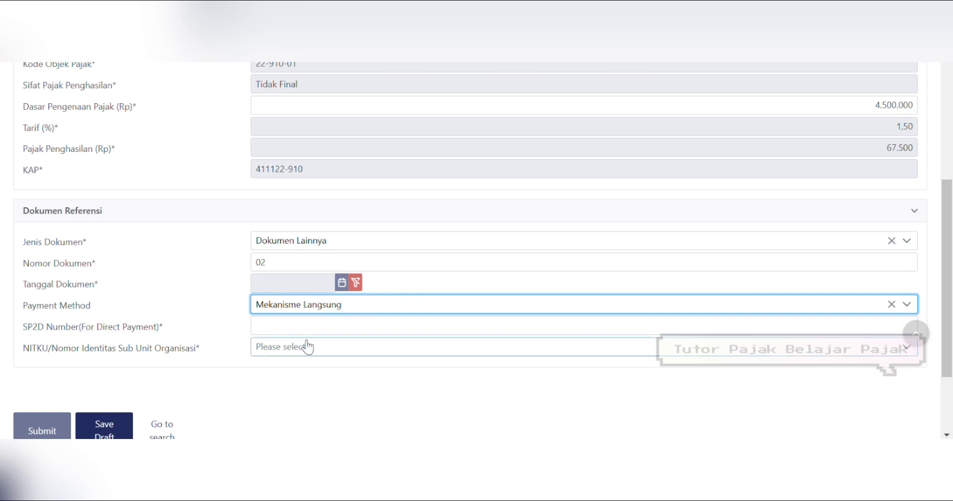
click(404, 305)
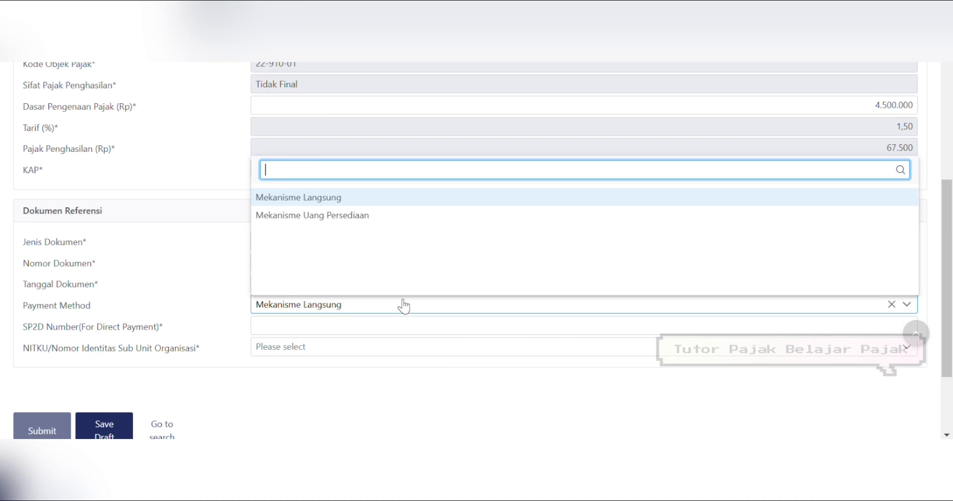
click(362, 216)
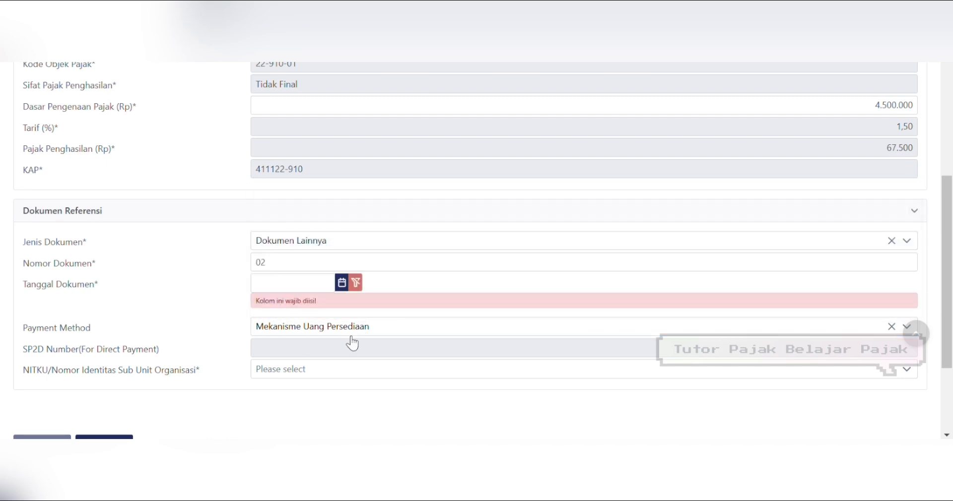
click(363, 330)
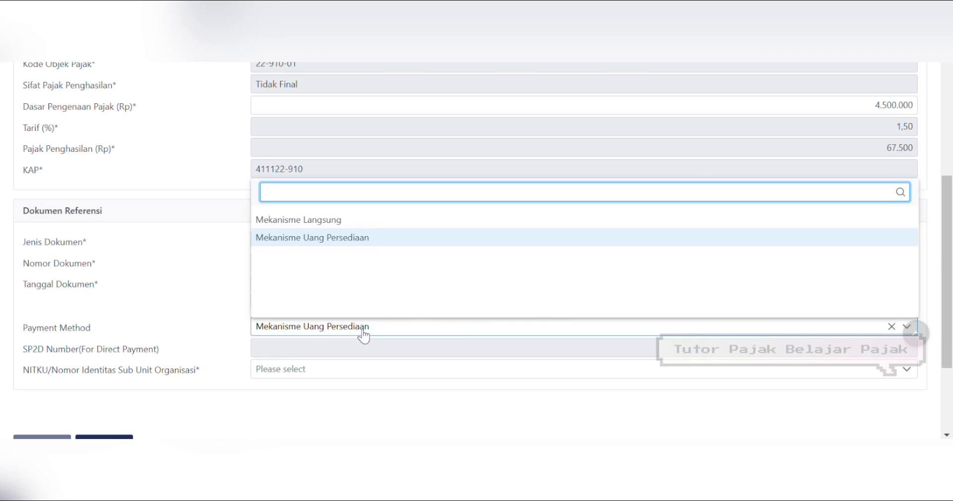
click(364, 336)
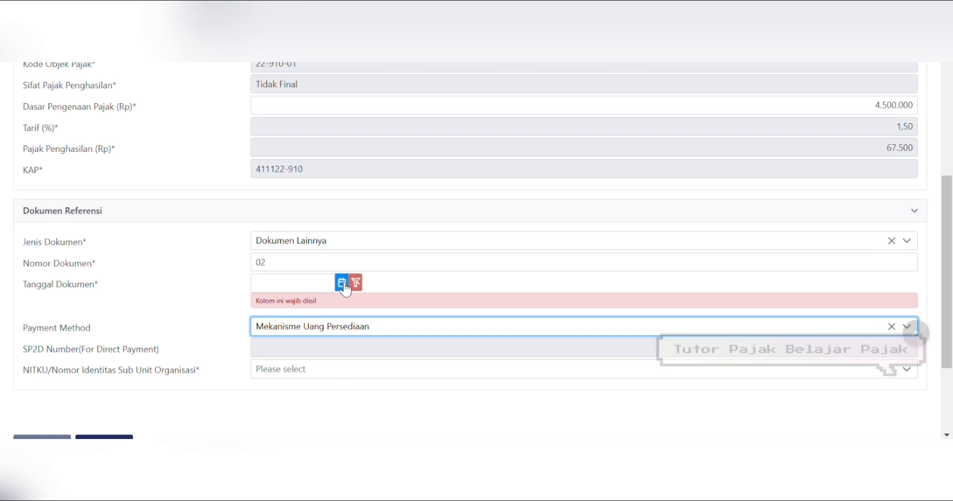
click(338, 337)
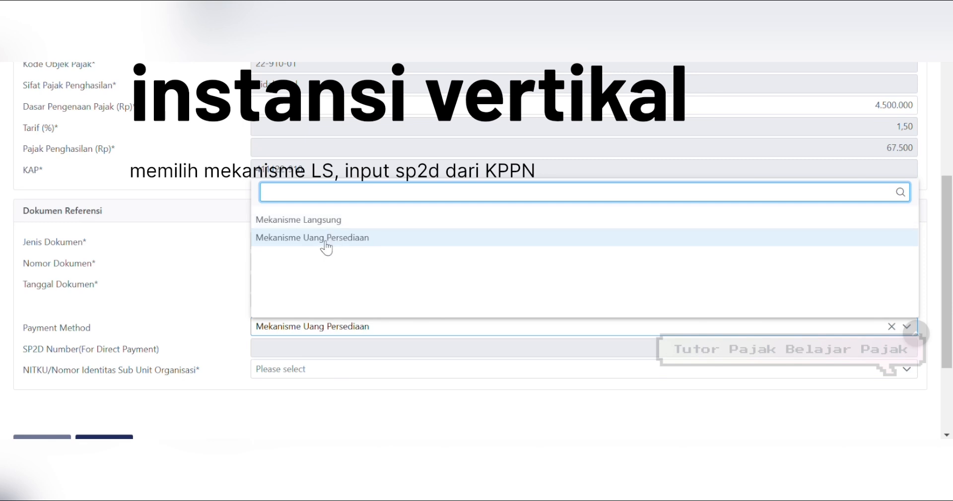
click(189, 288)
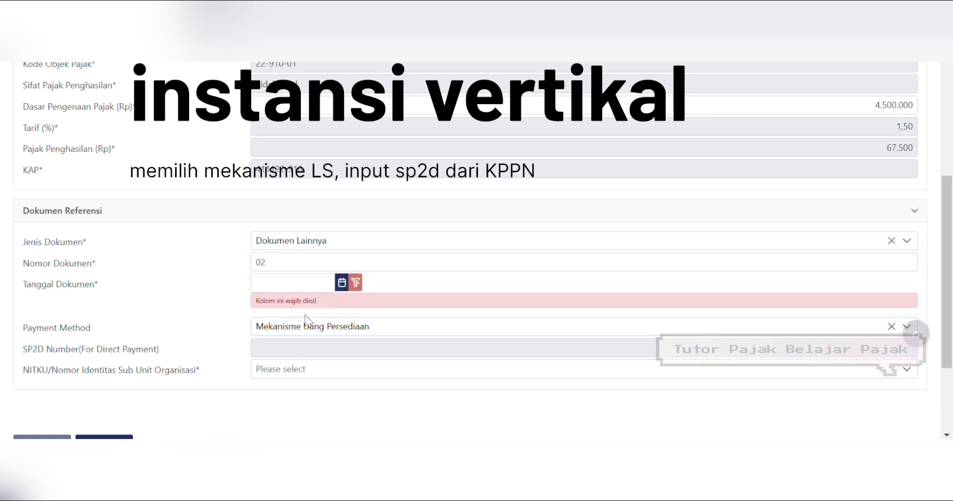
Step: Date the document 06-02-2025, choose the organisation's NITKU sub unit, and submit the slip
click(342, 284)
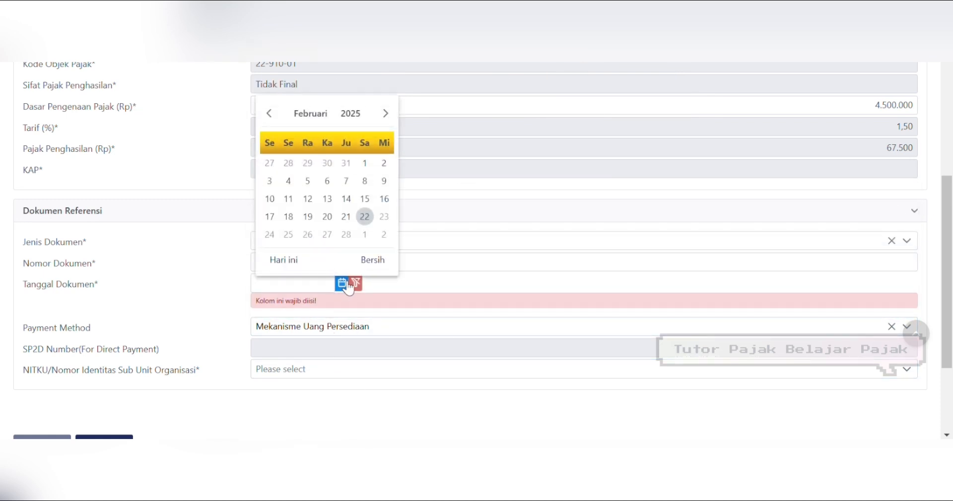
click(328, 182)
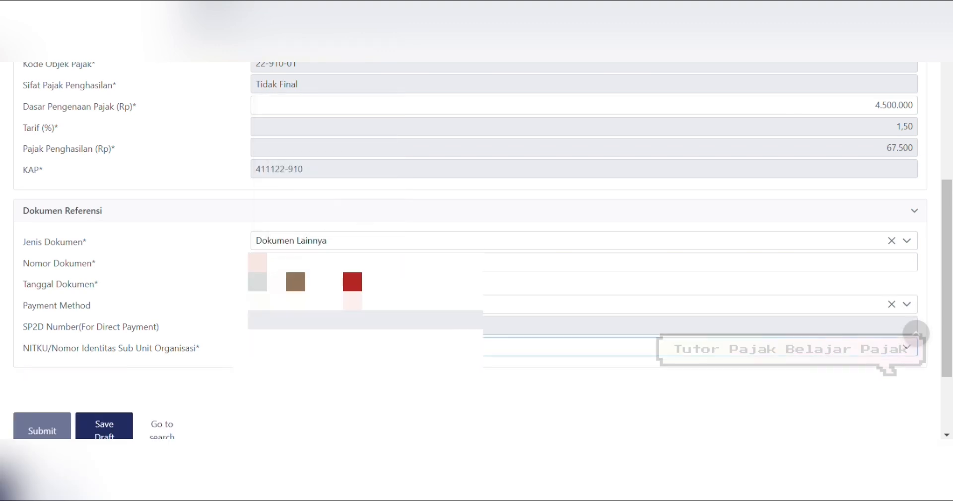
scroll(948, 356, down, 2)
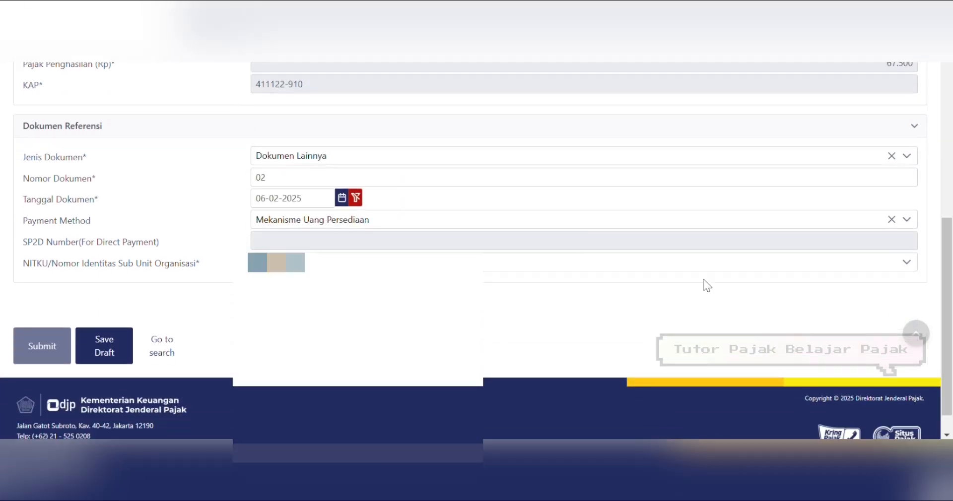
click(546, 263)
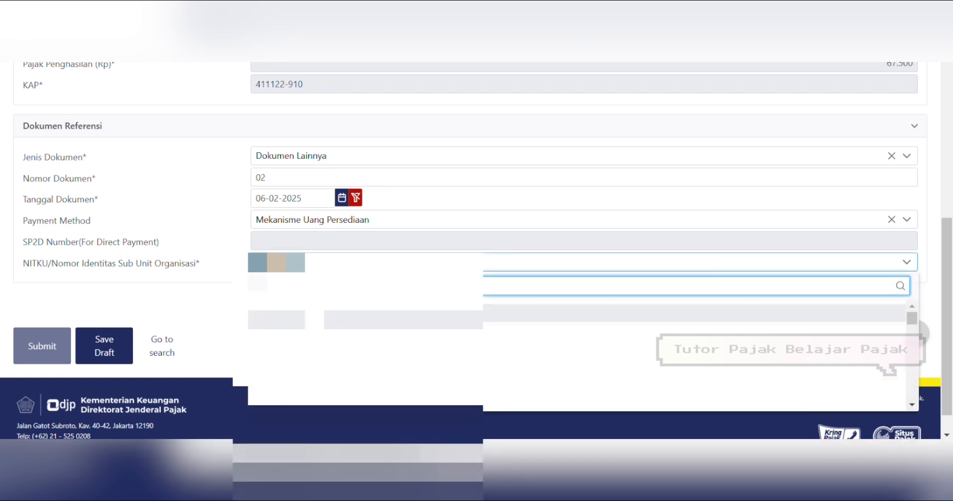
click(315, 315)
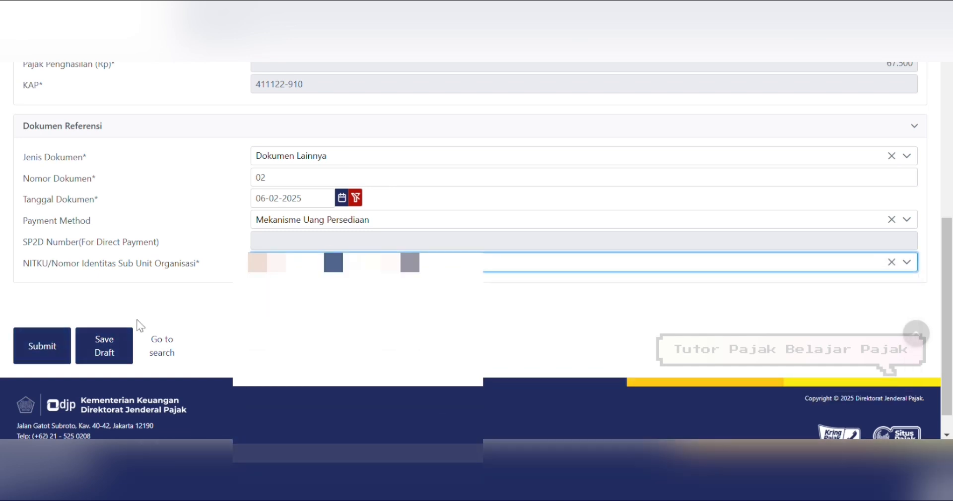
click(49, 352)
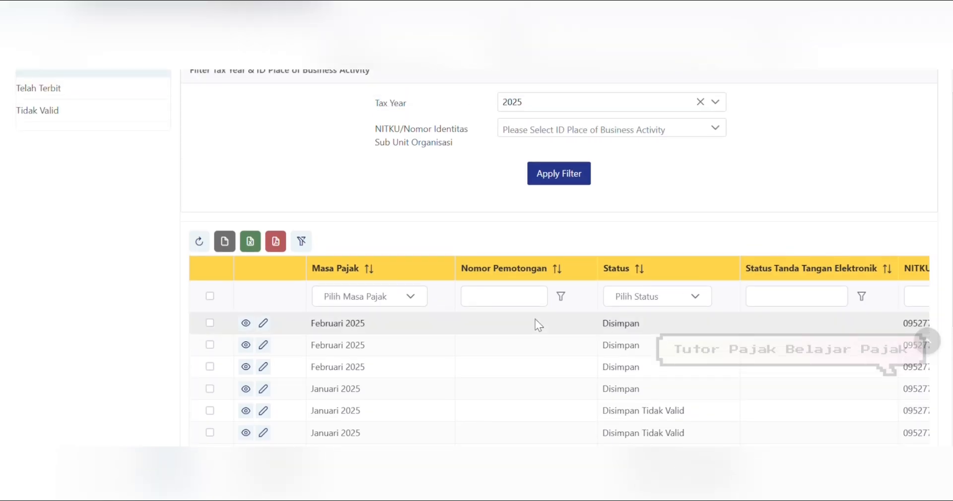
Step: Tick the top Februari 2025 saved slip in Belum Terbit and choose Terbitkan
click(210, 323)
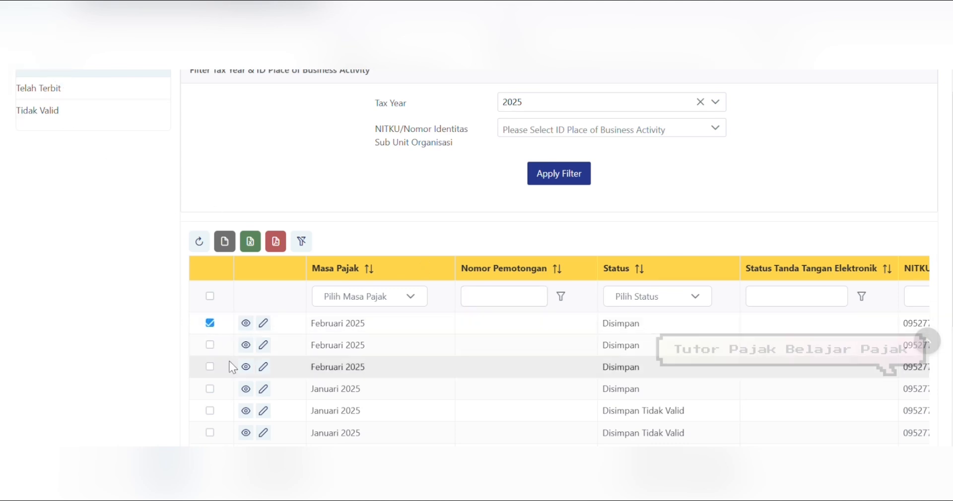
drag(952, 305, 952, 238)
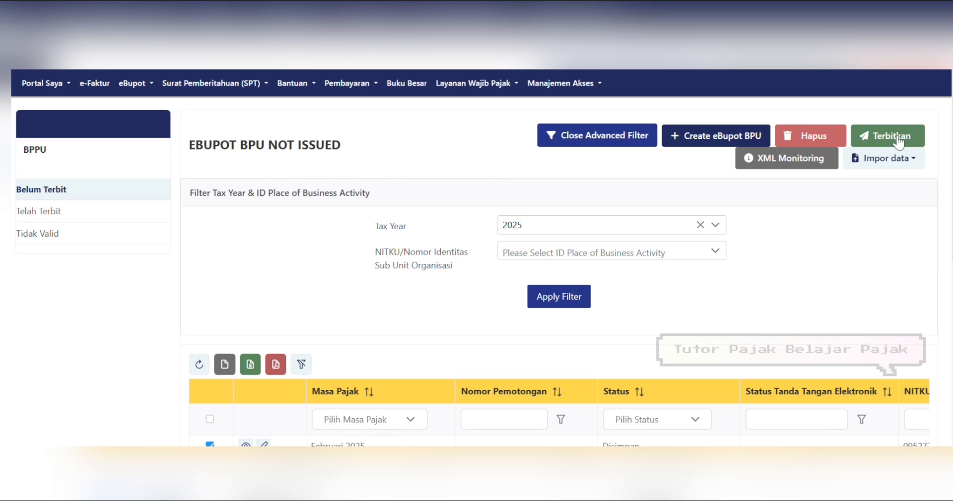
scroll(543, 261, down, 1)
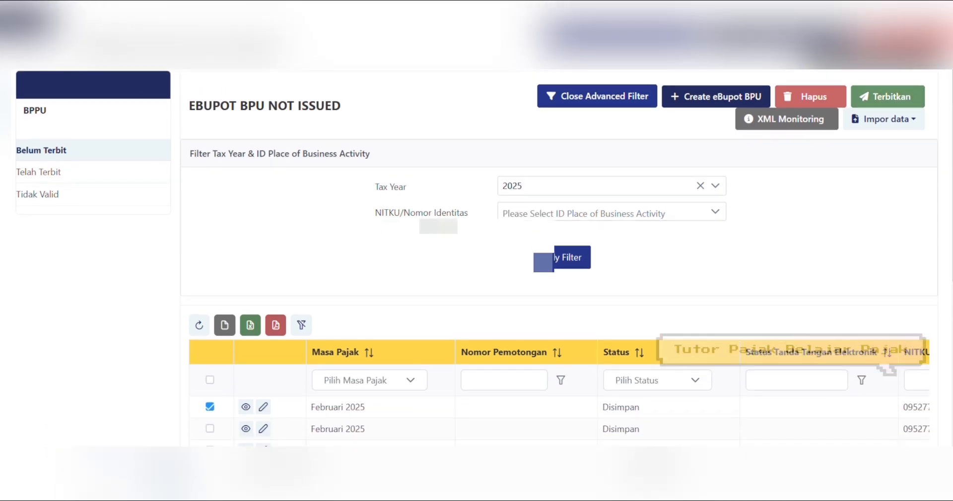
click(894, 100)
Step: Sign via Kode Otorisasi DJP with the signer's passphrase and confirm the signature
click(423, 214)
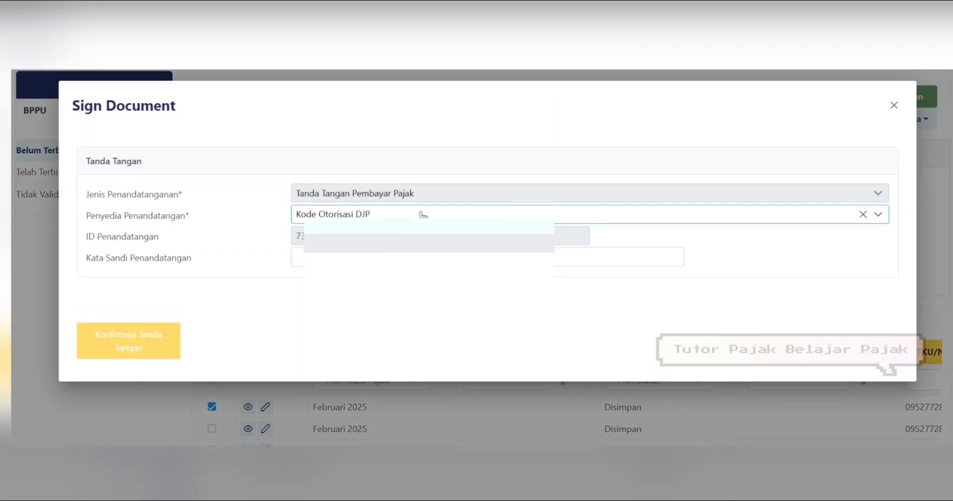
click(426, 258)
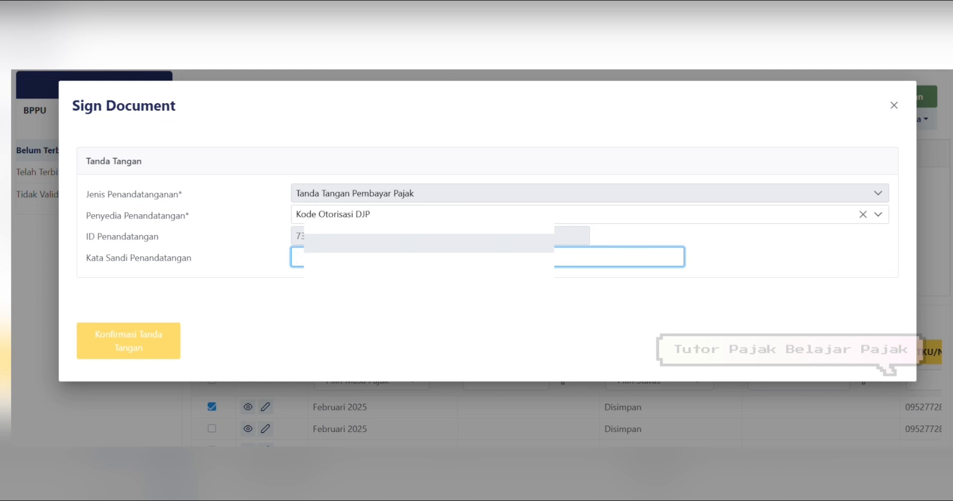
text(••)
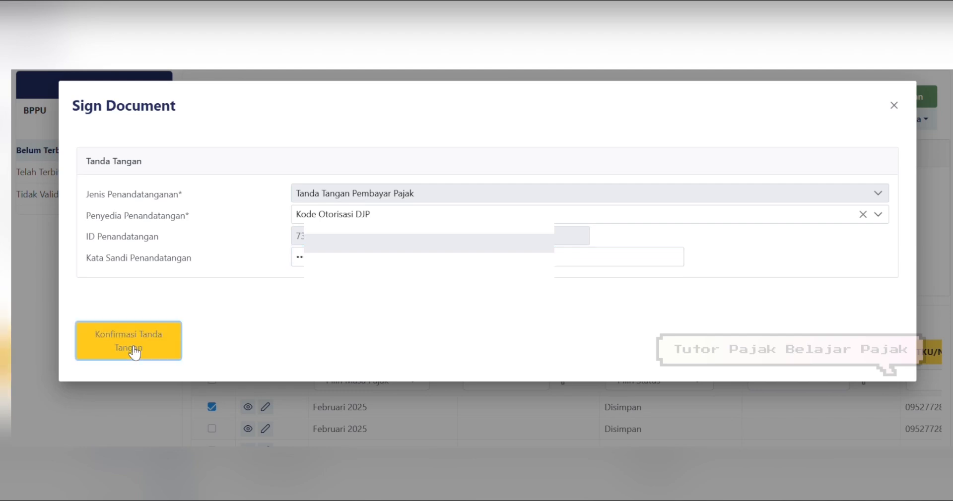
click(129, 347)
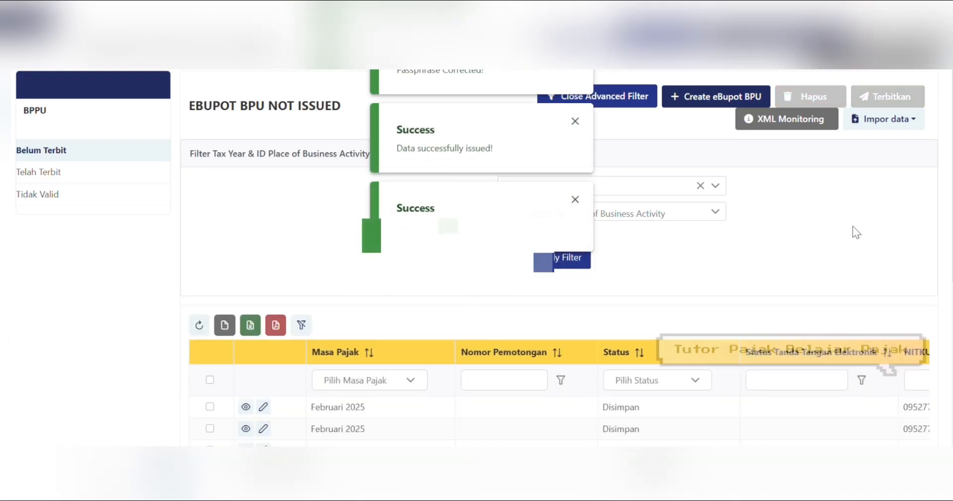
Step: In Telah Terbit, open the newest slip's PDF showing DPP 4.500.000 at 1.5%, tax 67.500
scroll(476, 258, down, 1)
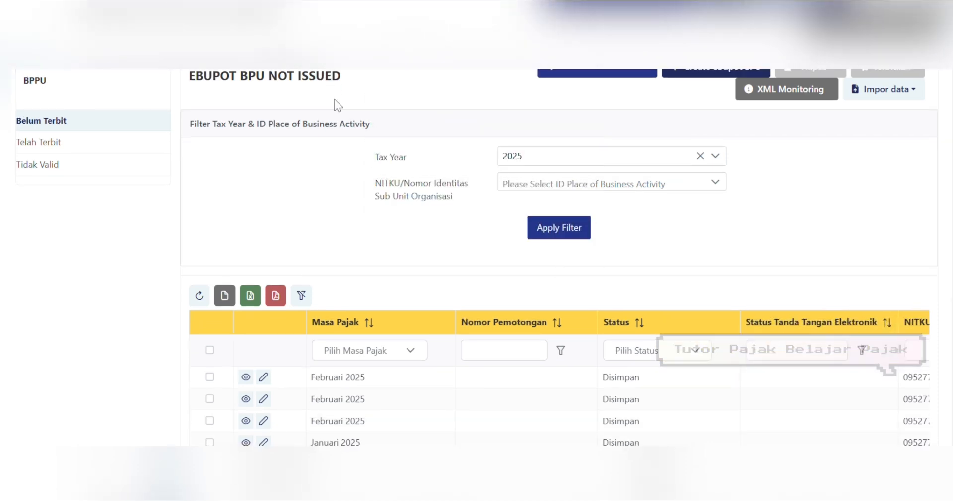
click(41, 143)
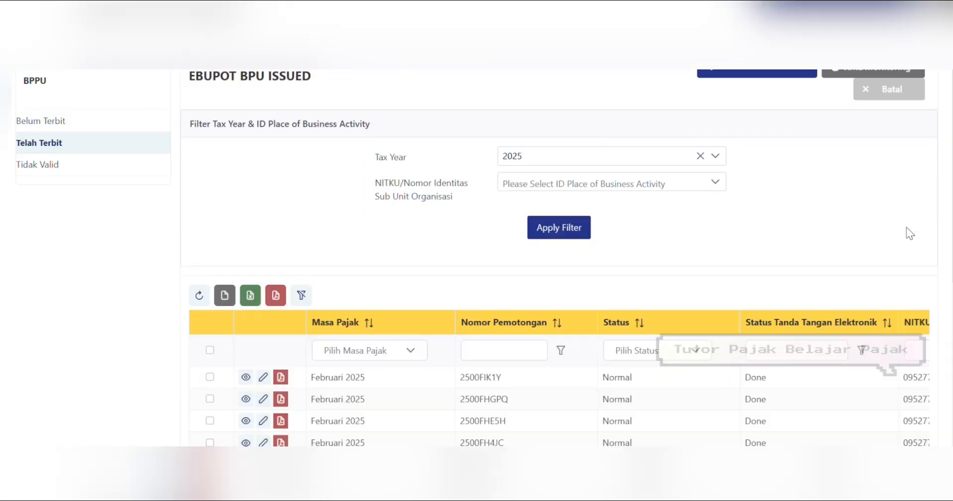
scroll(540, 304, down, 2)
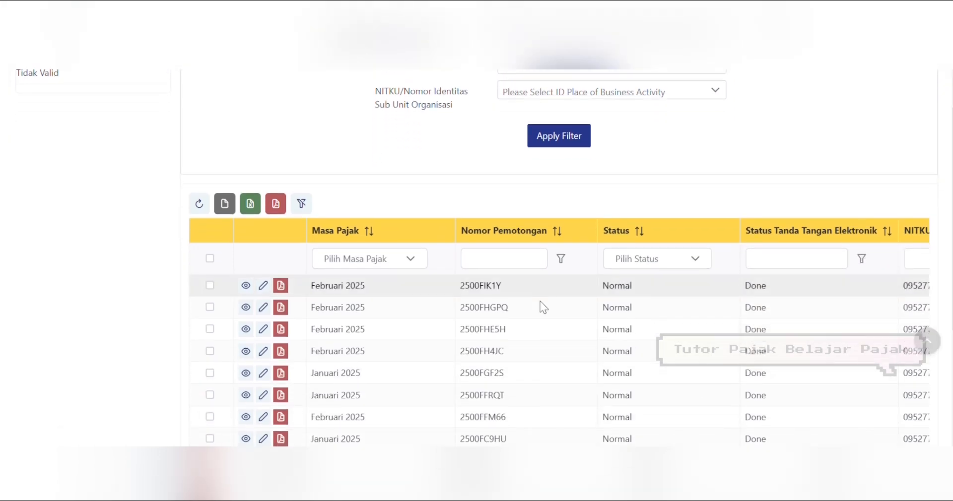
click(285, 288)
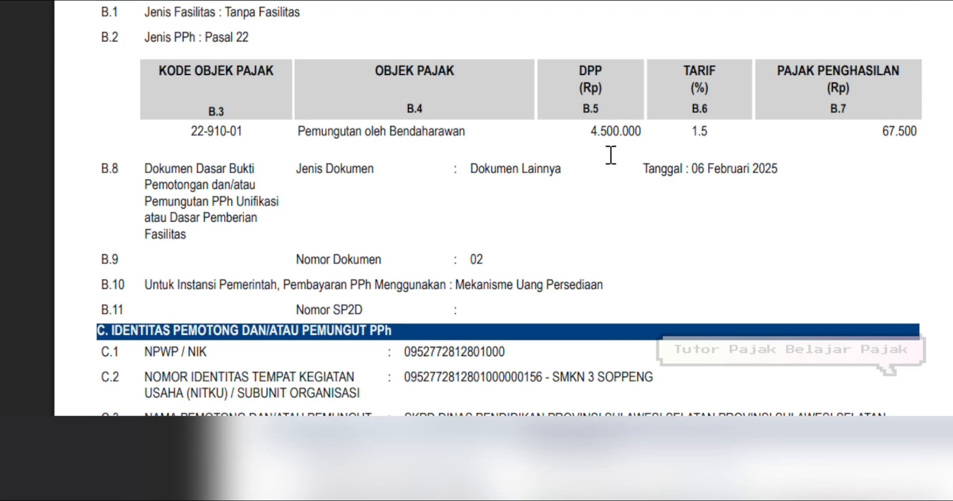
scroll(501, 209, down, 2)
scroll(501, 209, up, 4)
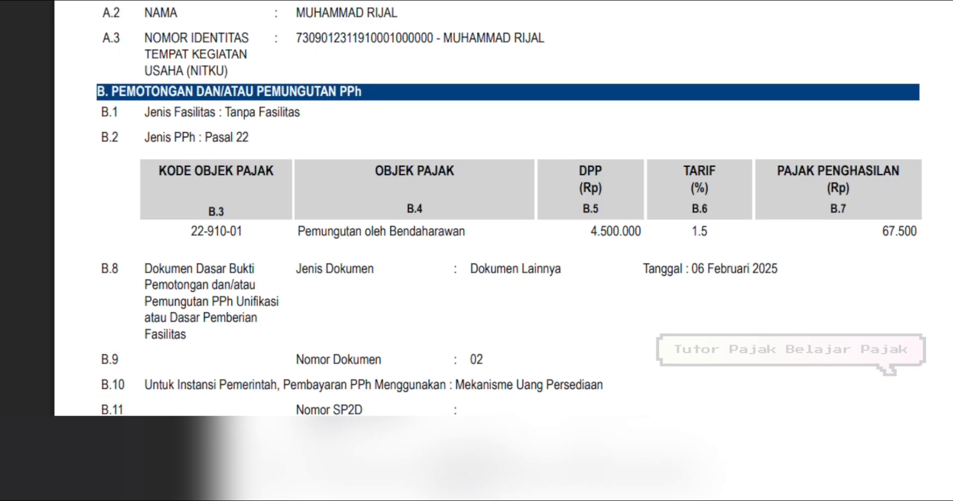